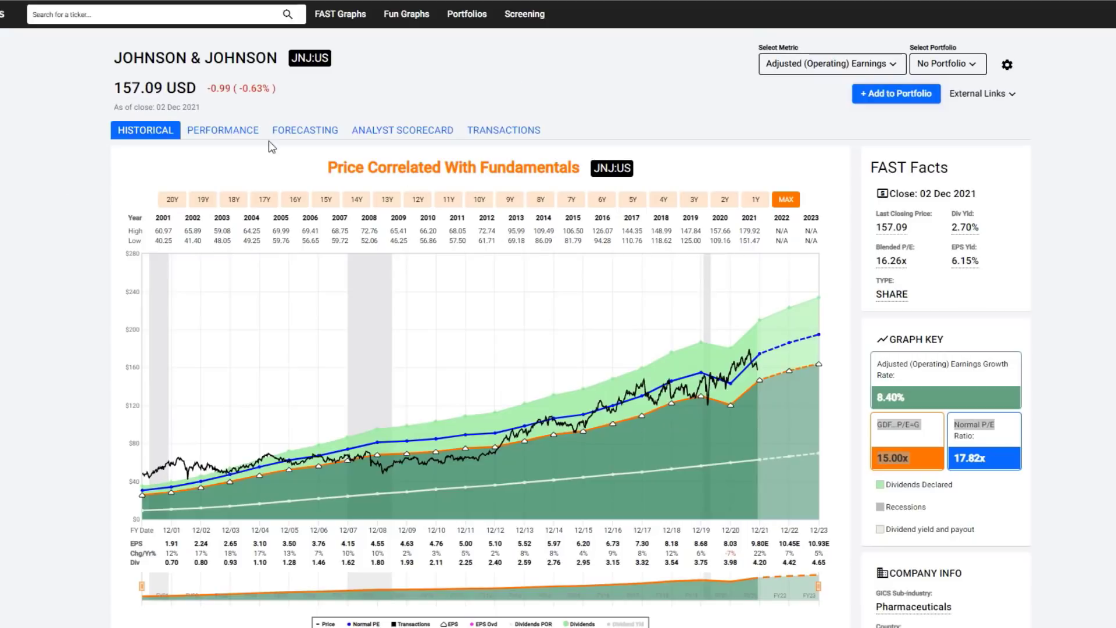
- Click into the ticker search box to look up another company
click(42, 17)
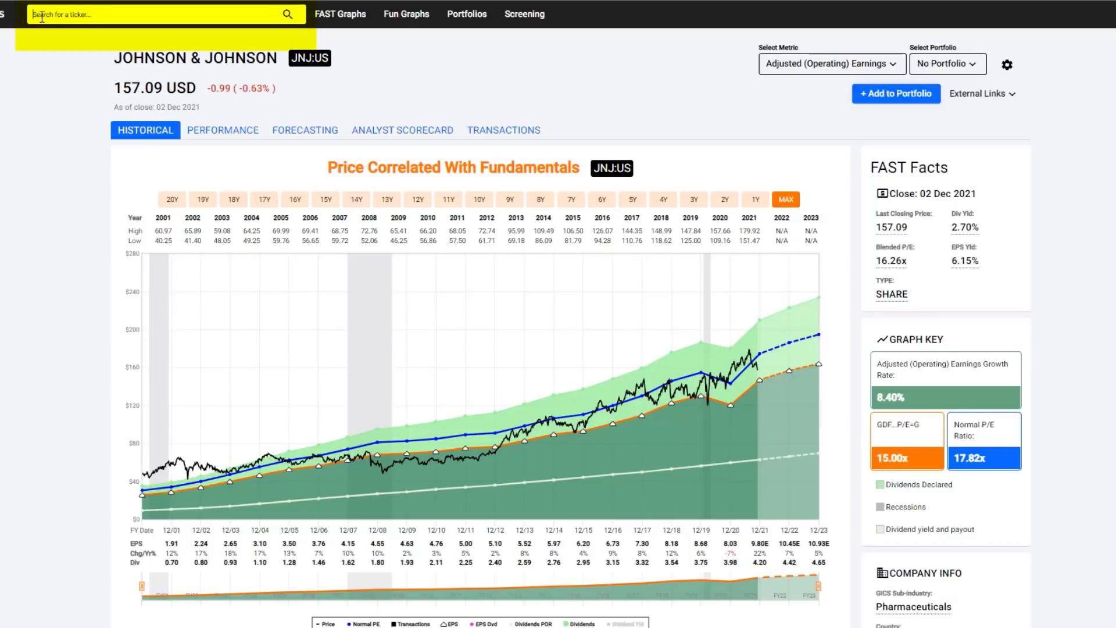
- Search 'mo' and load ALTRIA GROUP INC's historical FAST Graph
text(mo)
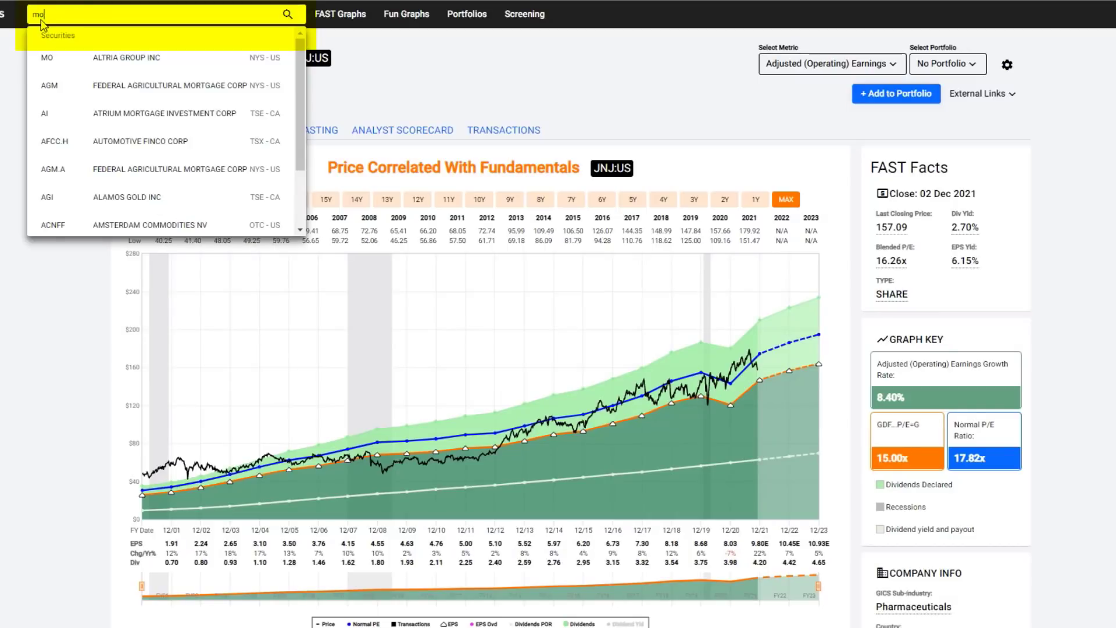
click(116, 59)
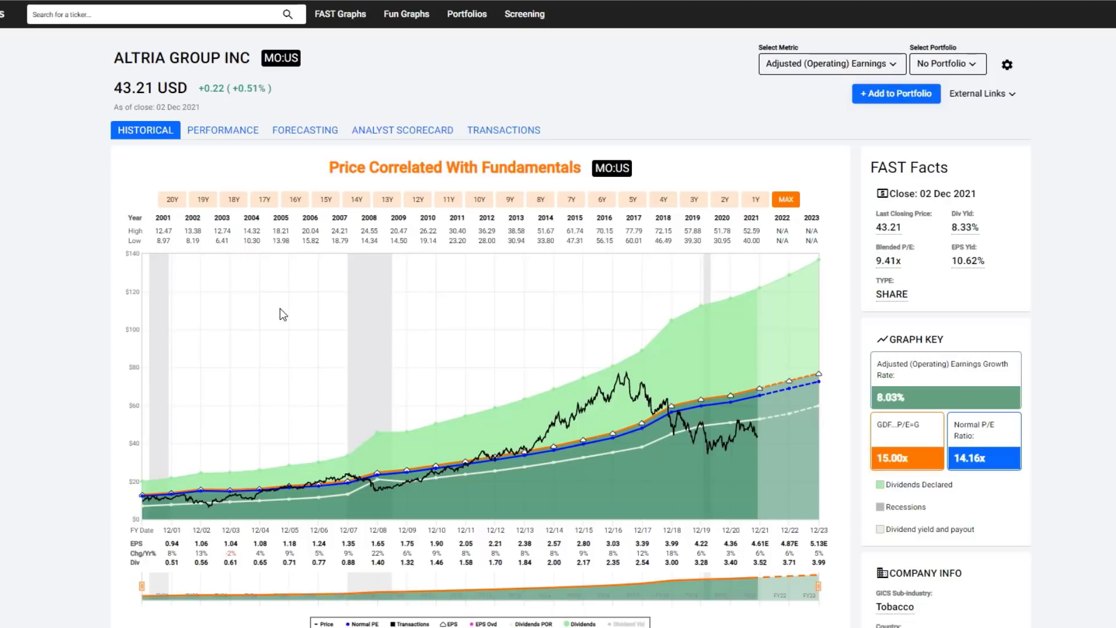
mouse_move(321, 41)
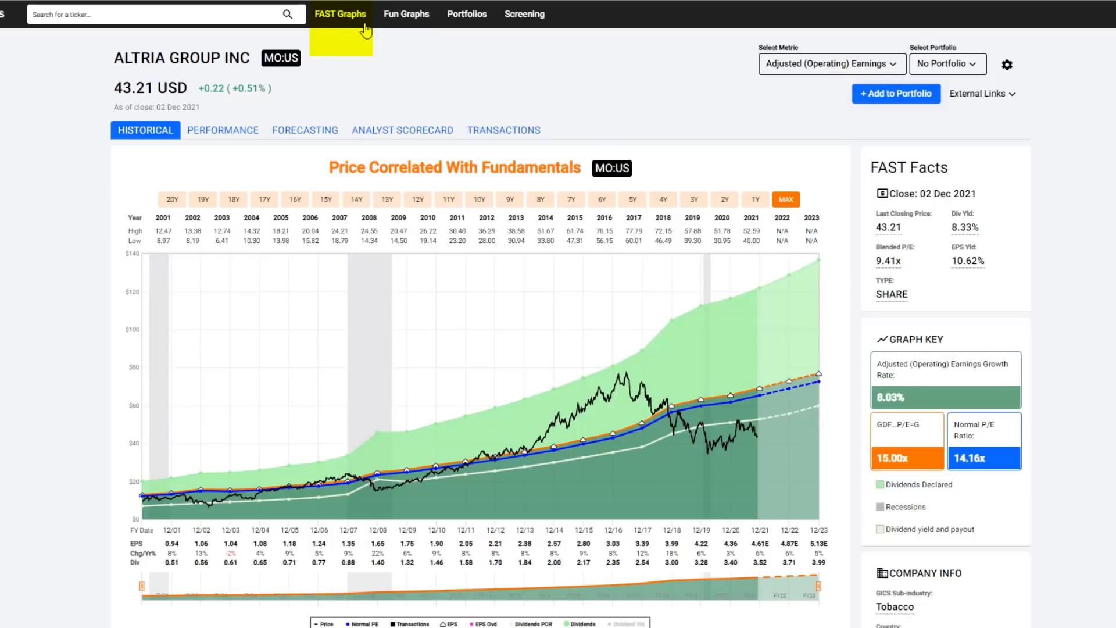
- View Altria's Fun Graphs In Millions, Per Share, Ratios and Performance, then go to Portfolios
click(410, 24)
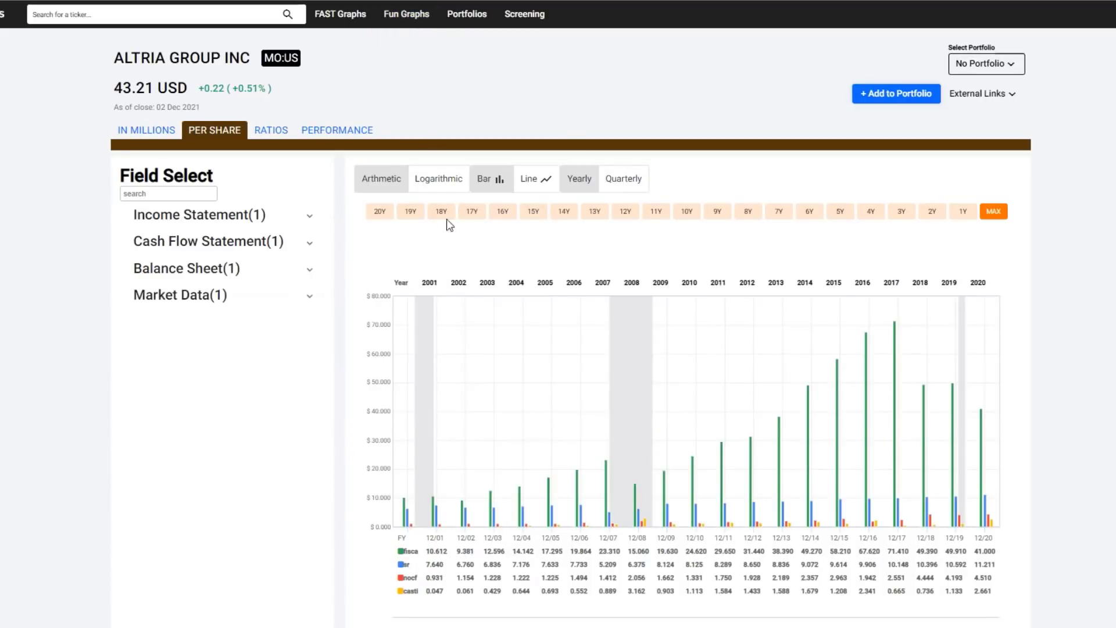
click(138, 133)
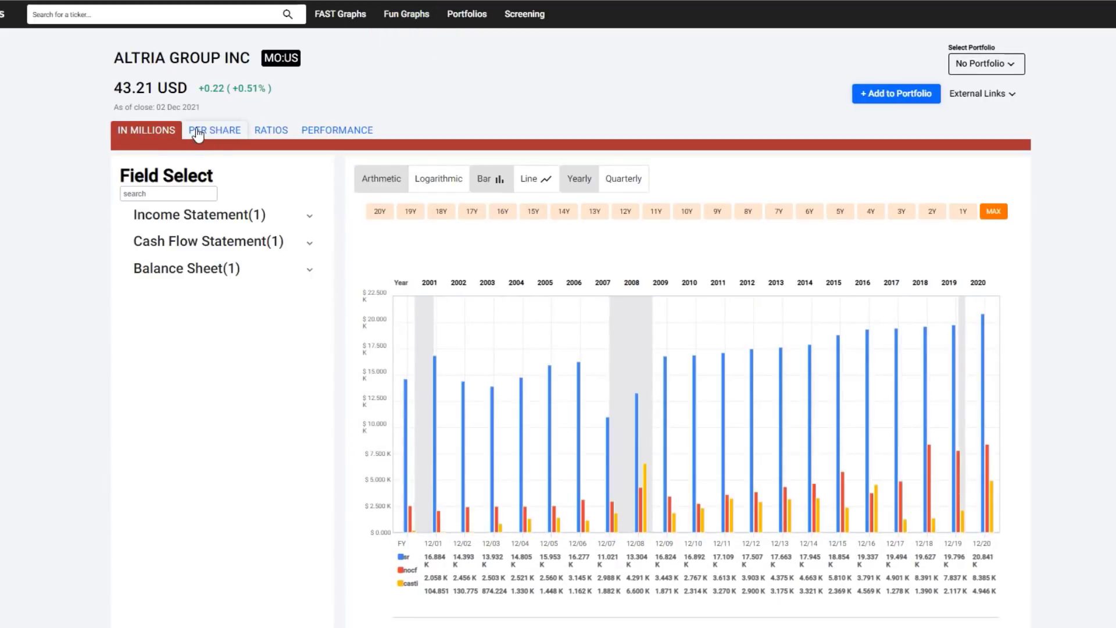
click(197, 133)
click(264, 131)
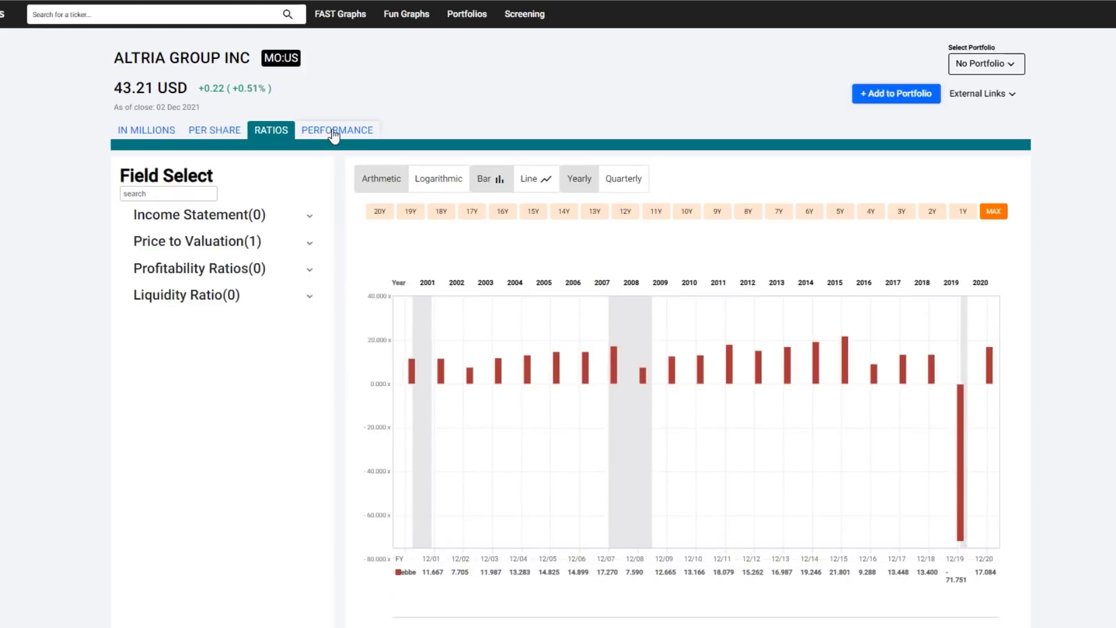
click(334, 136)
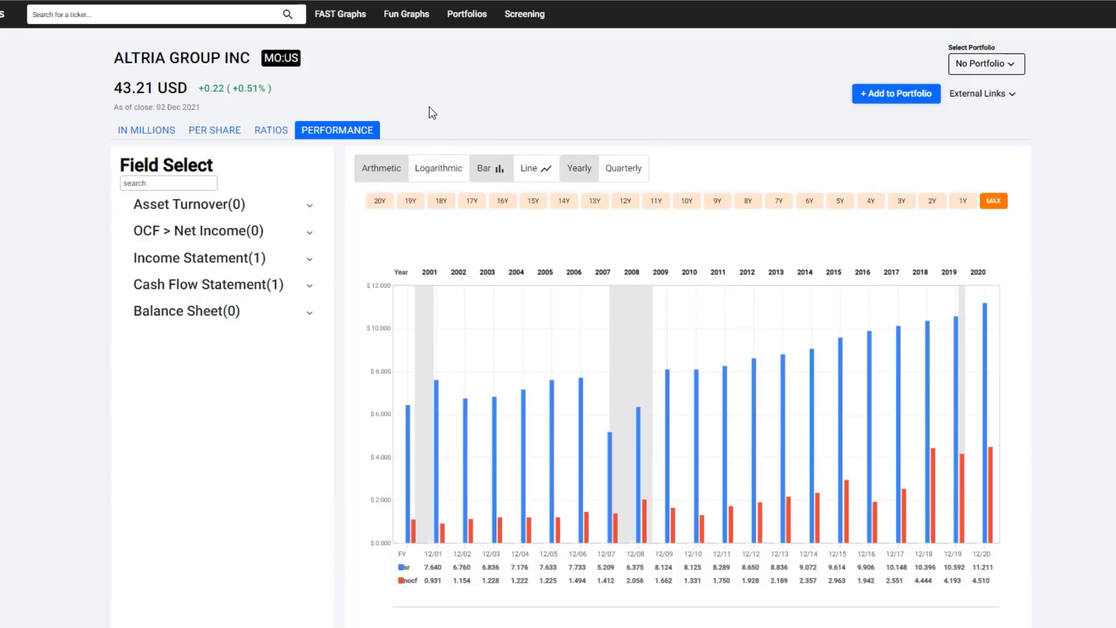
click(463, 21)
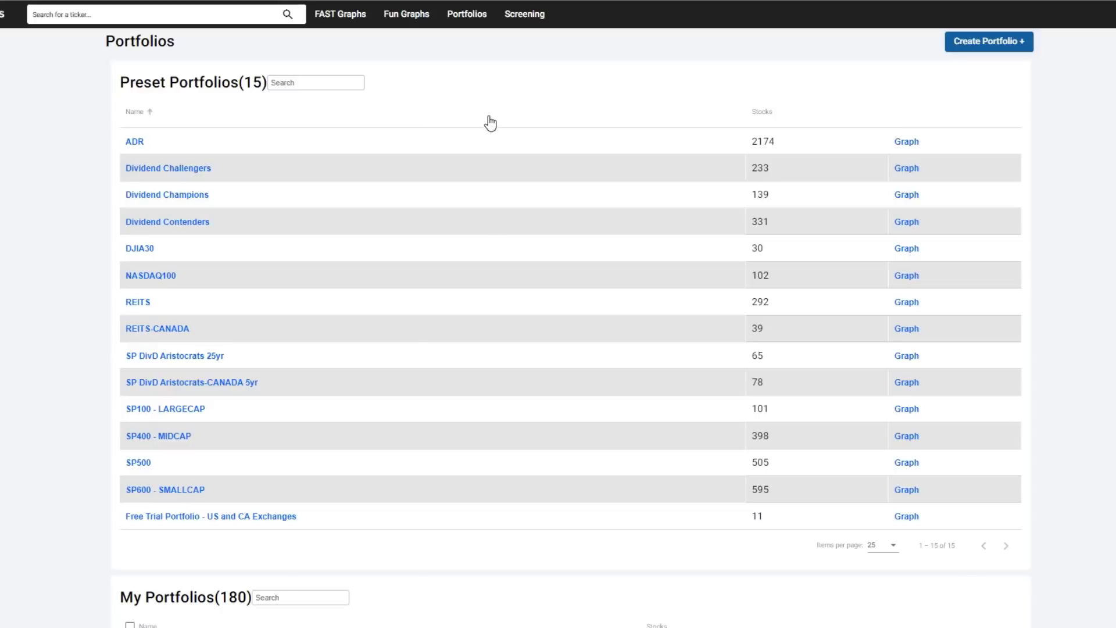
- Go to the Screening page to see the empty My Screens list
click(522, 21)
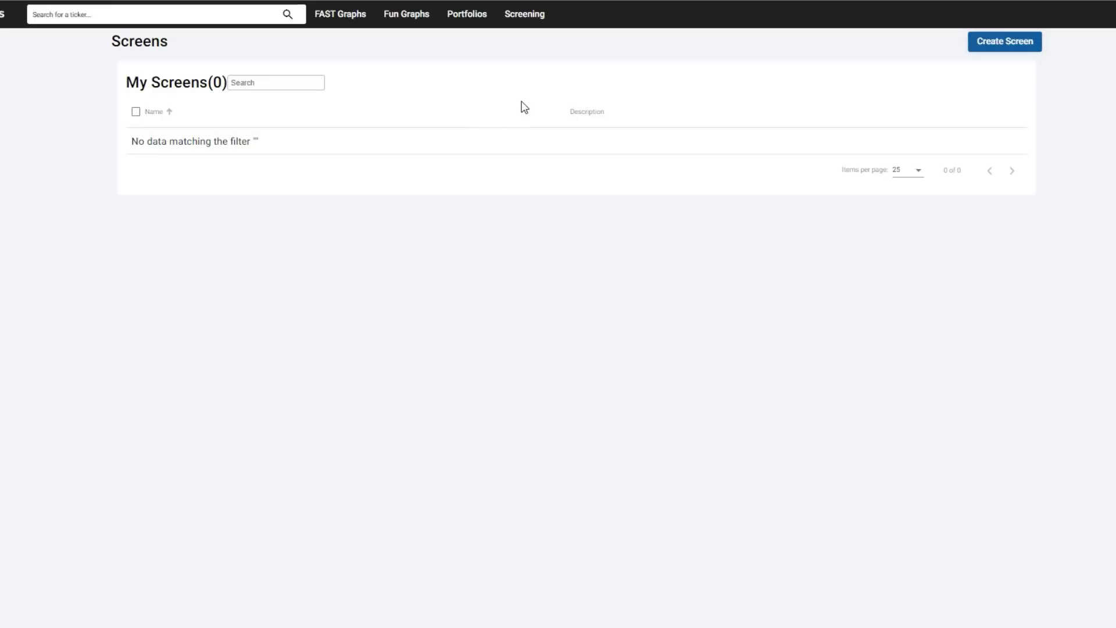
- Create and customize a new screen, view its Historic, Estimated and 3-5 Yr Growth criteria, then return to FAST Graphs
click(993, 49)
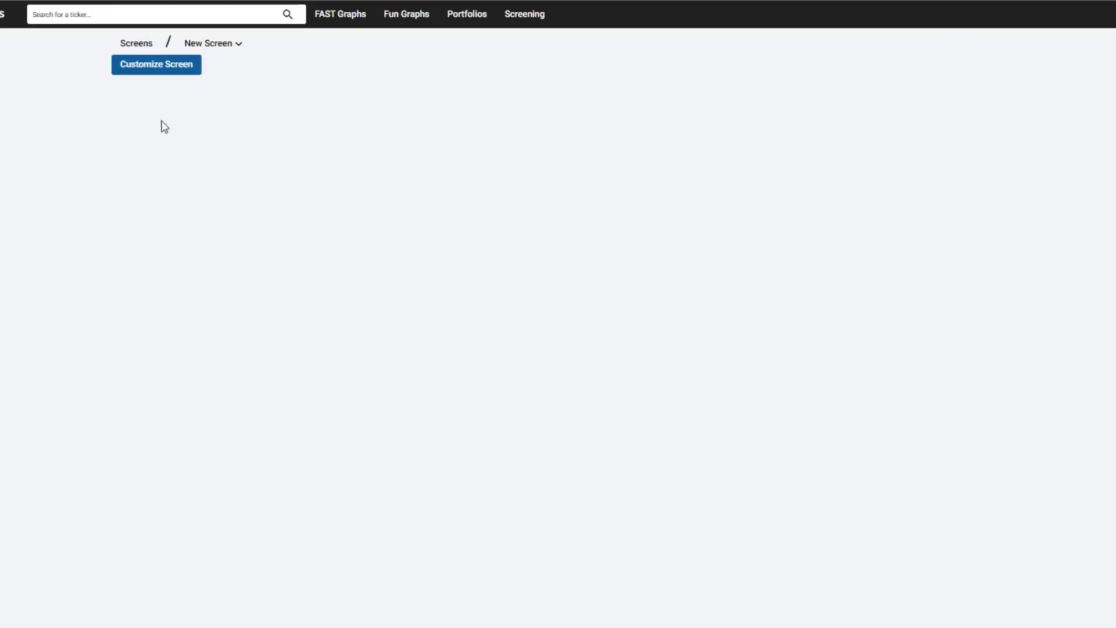
click(173, 70)
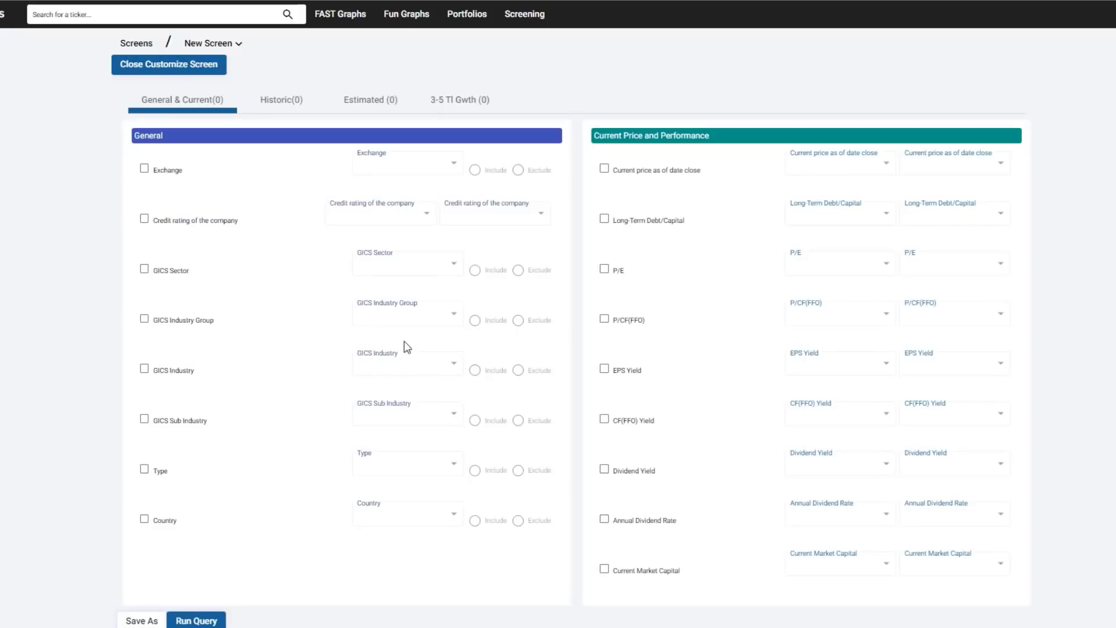
click(304, 107)
click(371, 104)
click(433, 104)
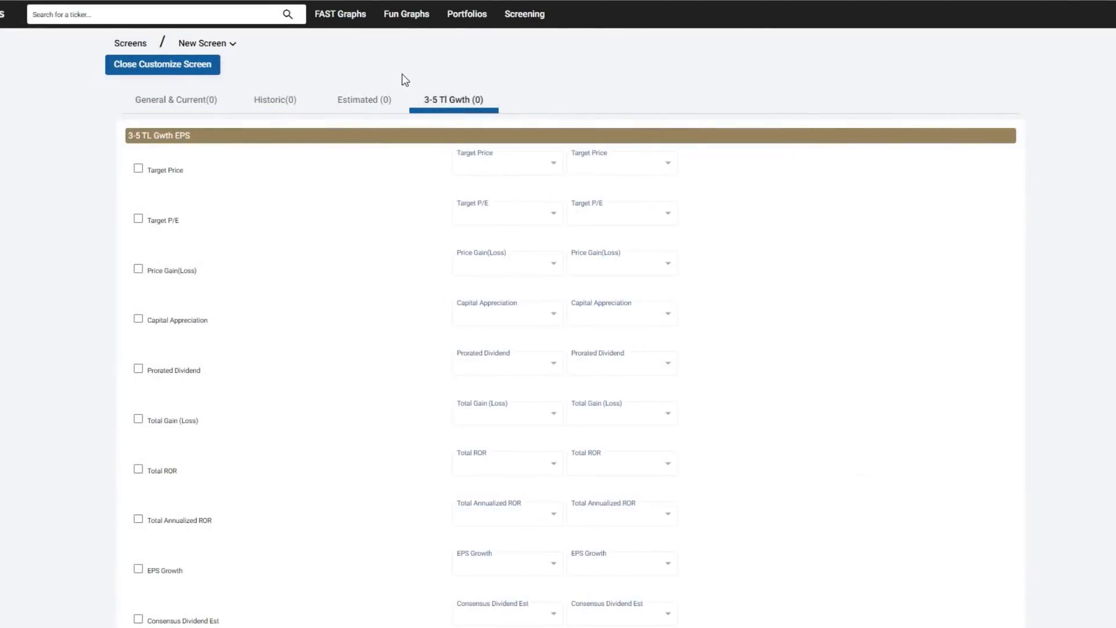
click(328, 16)
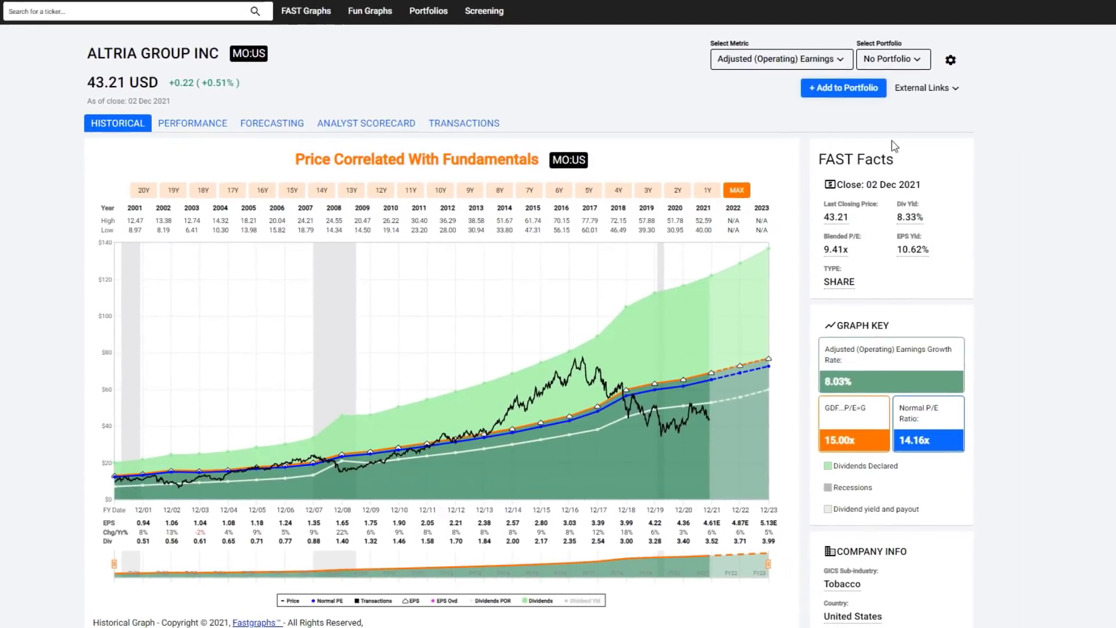
- Switch the graph's Split Options to Unadjusted and save
click(951, 64)
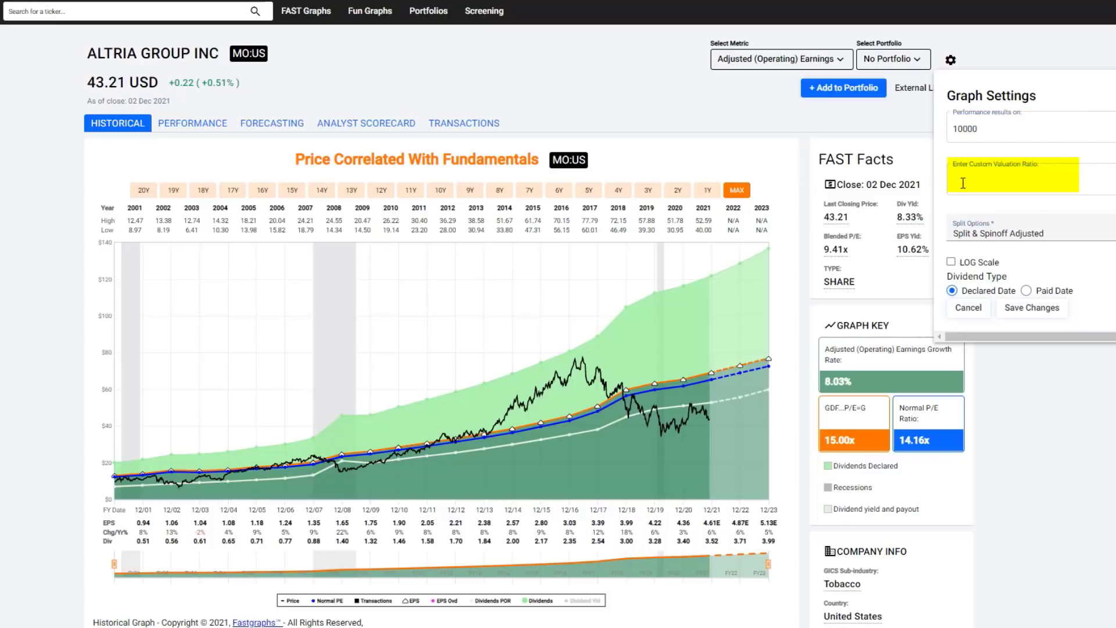
click(996, 237)
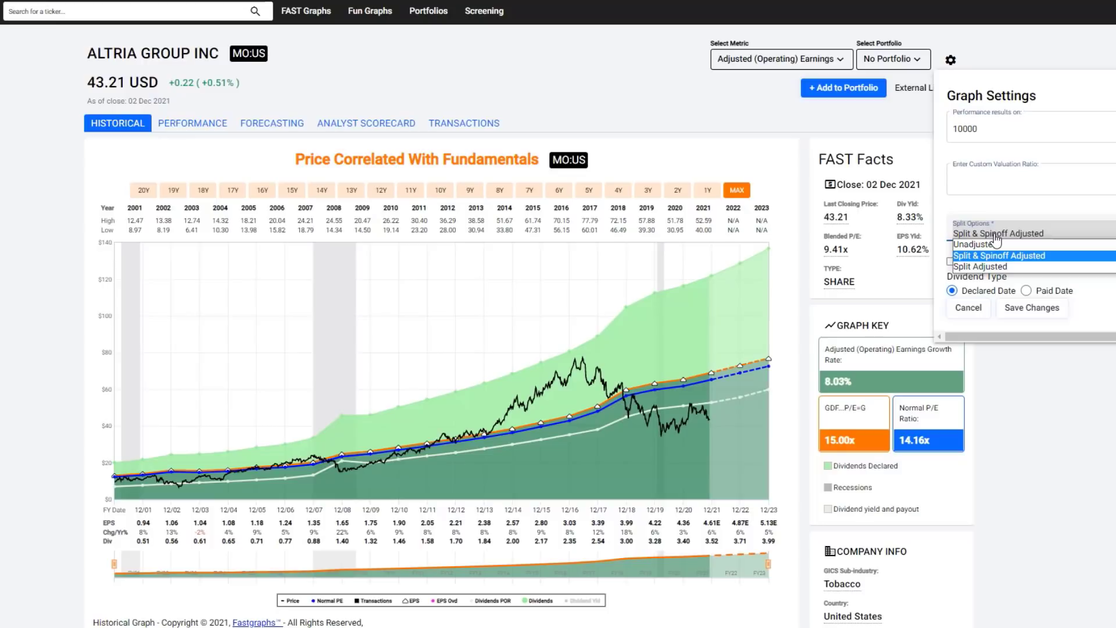
click(982, 245)
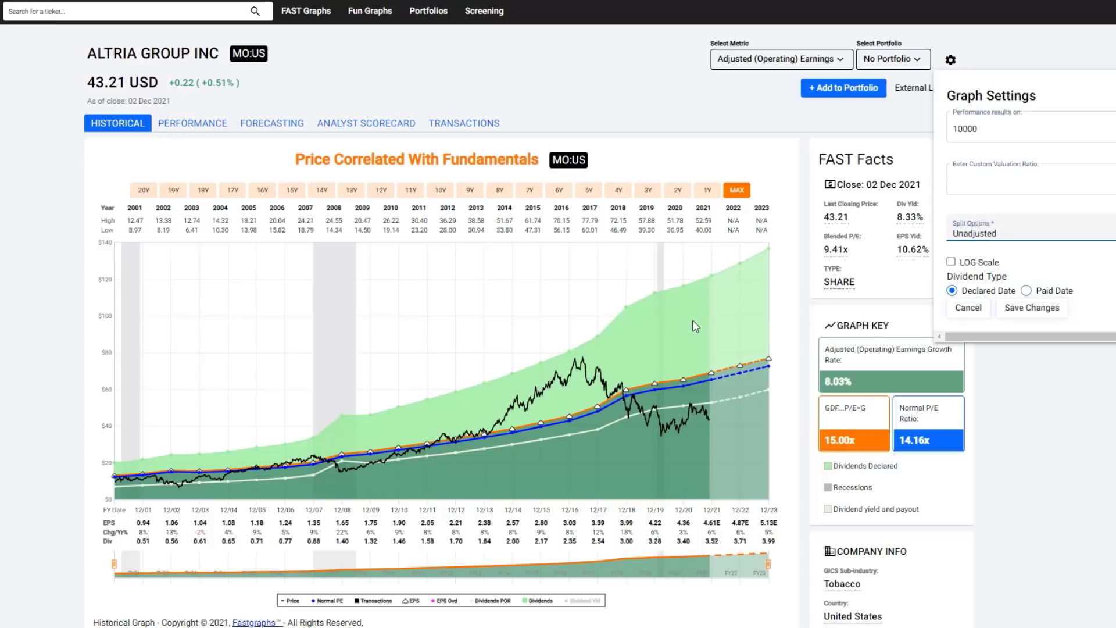
click(1024, 308)
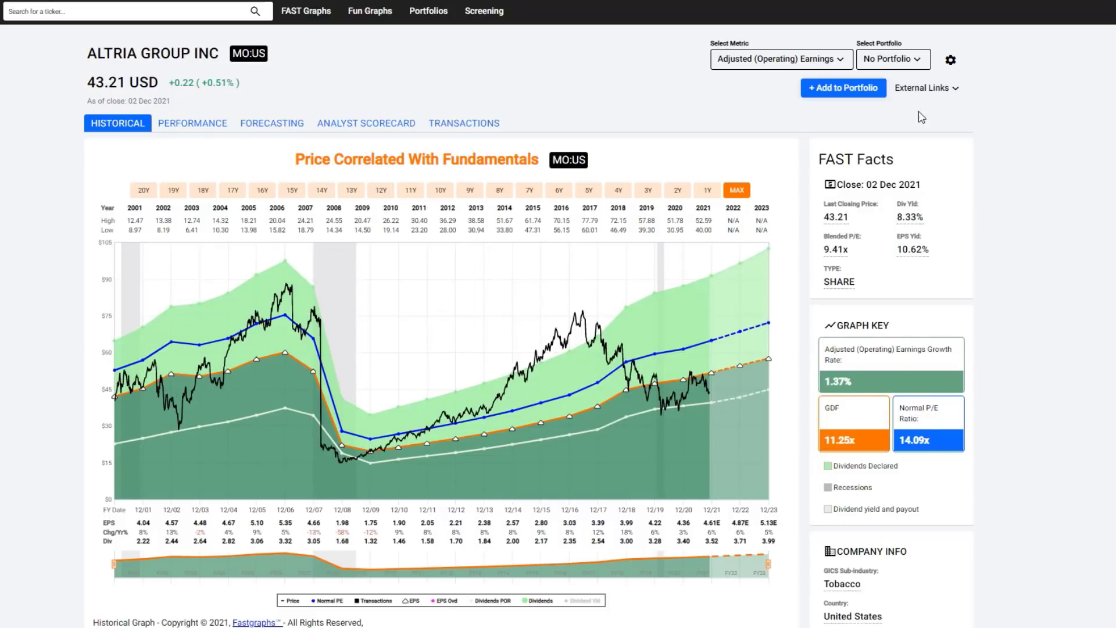
- Restore the Split Options to Split & Spinoff Adjusted and save
click(952, 62)
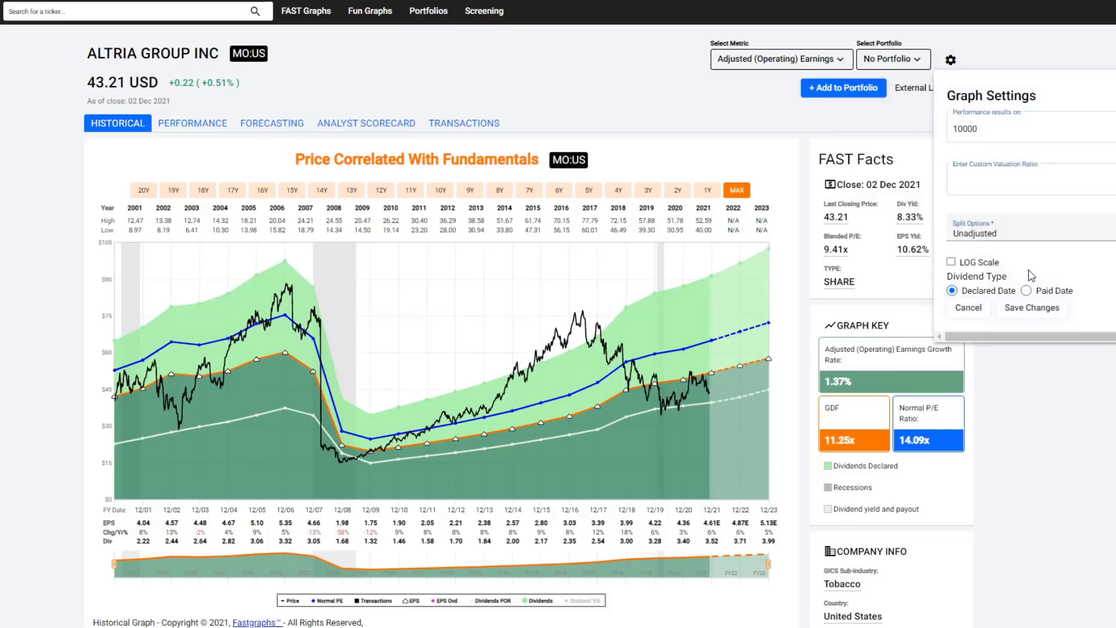
click(994, 235)
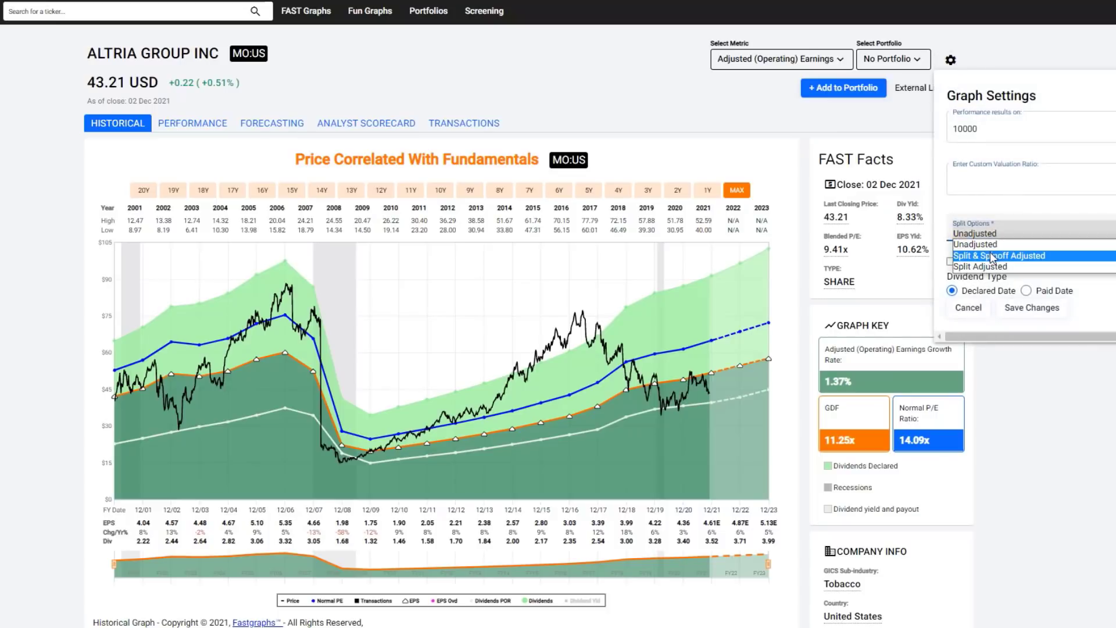
click(990, 260)
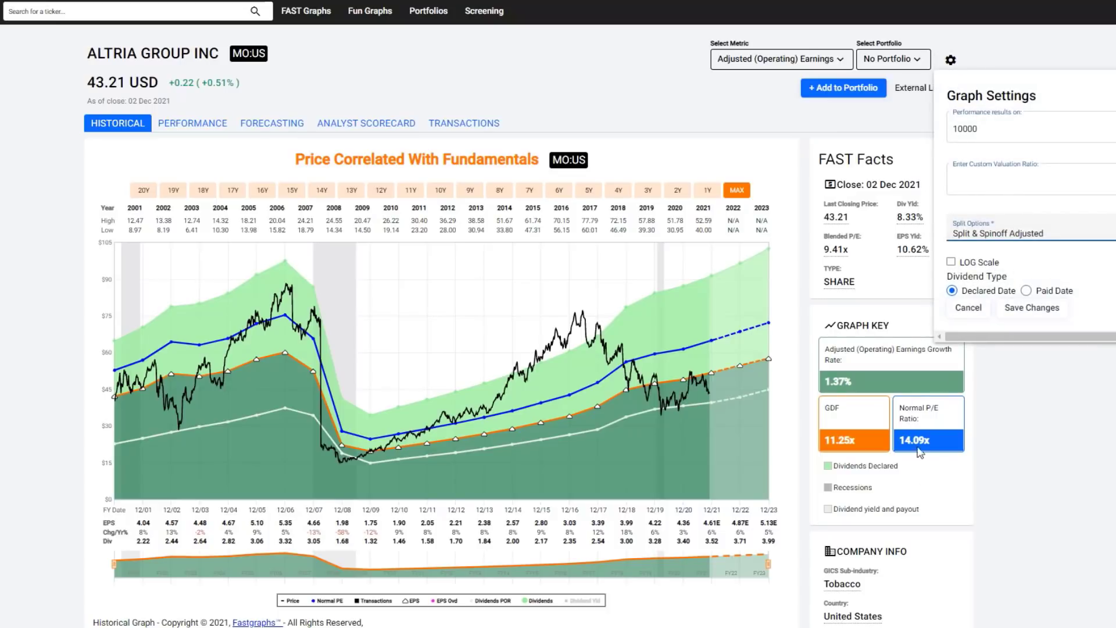
click(1019, 308)
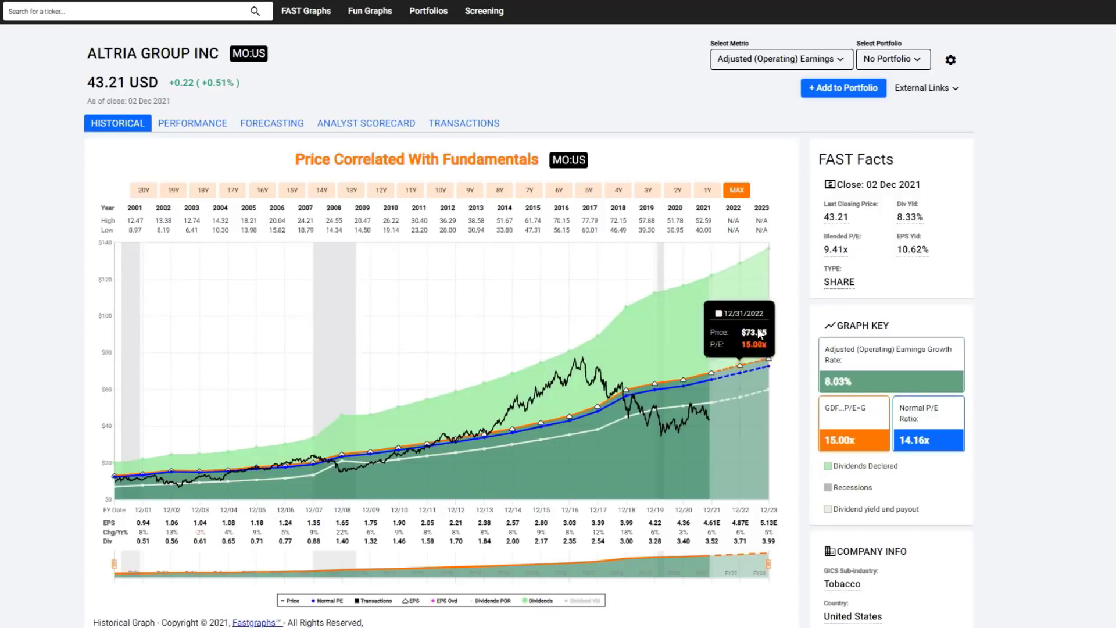
- Expand Altria's Splits and Spinoffs history in the Company Info section
scroll(642, 337, down, 1)
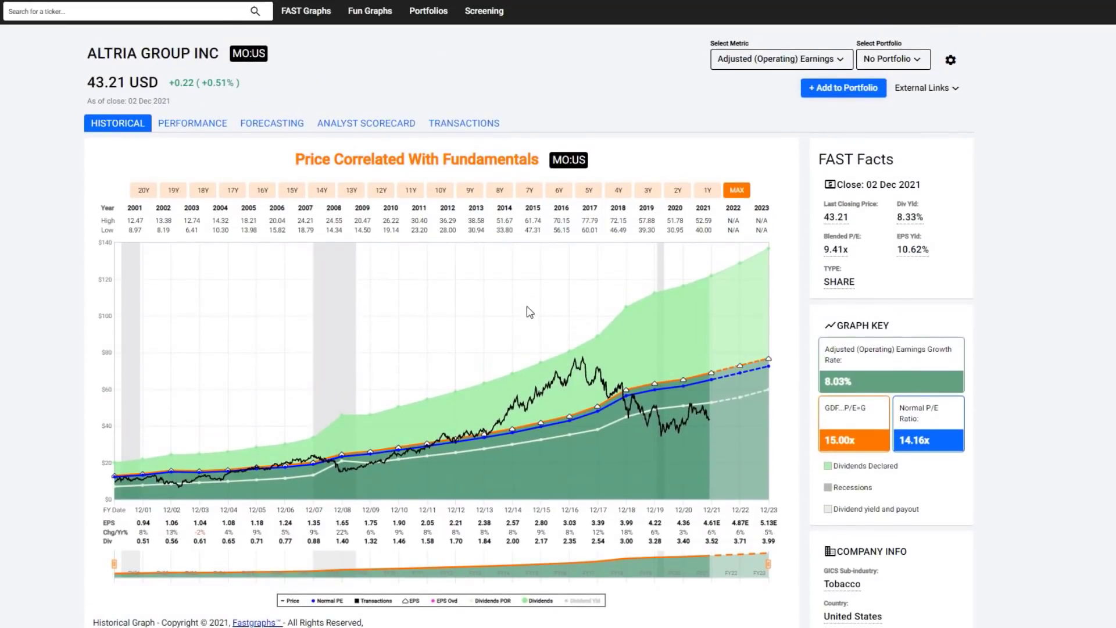
scroll(500, 272, down, 1)
scroll(486, 263, down, 1)
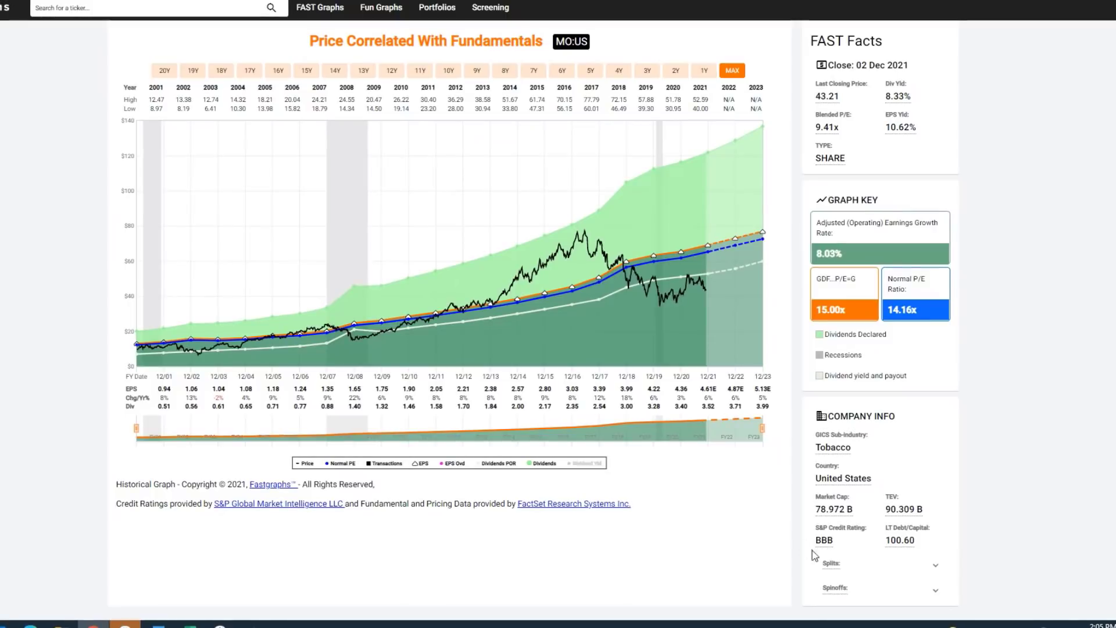
click(935, 566)
scroll(945, 499, down, 1)
scroll(931, 553, down, 1)
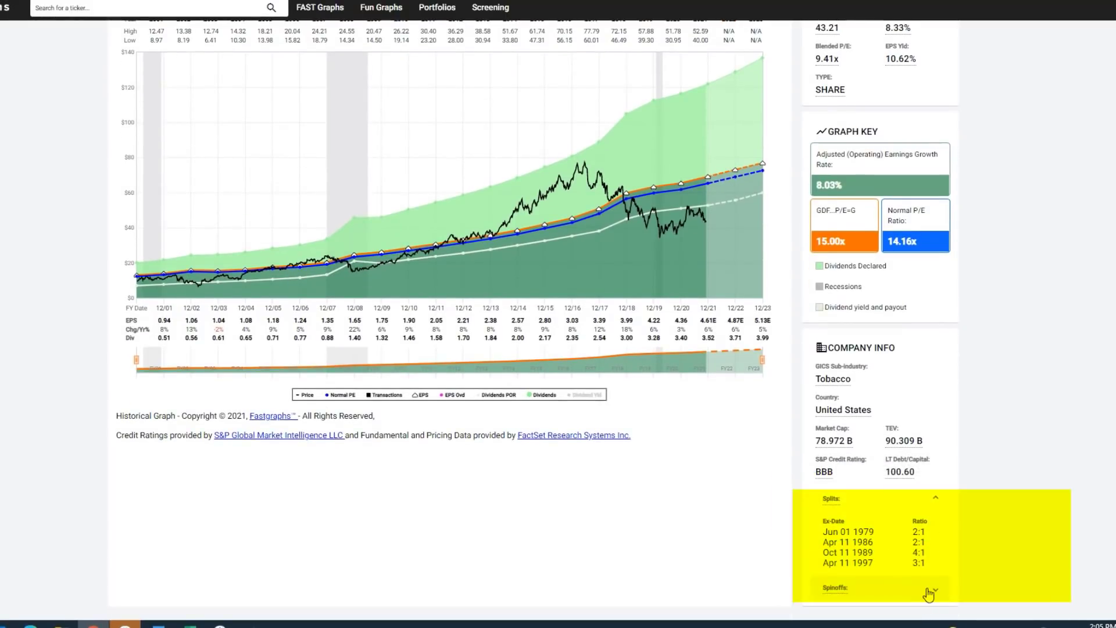
click(940, 592)
scroll(989, 488, down, 1)
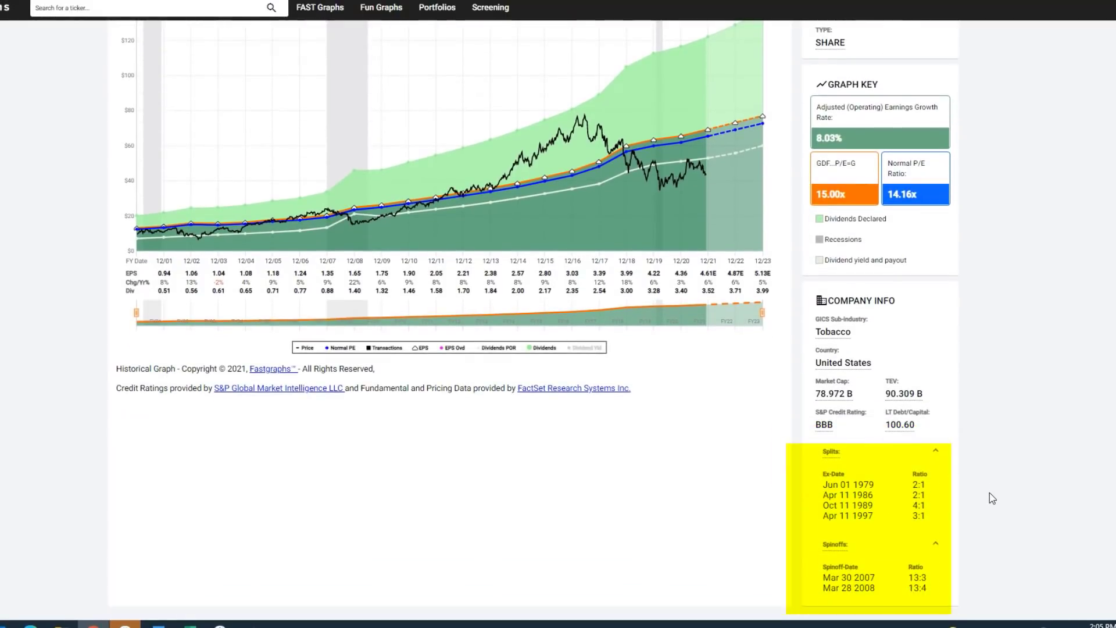
- Back at the chart, toggle the Price line off and on again
scroll(988, 491, up, 5)
scroll(983, 477, up, 2)
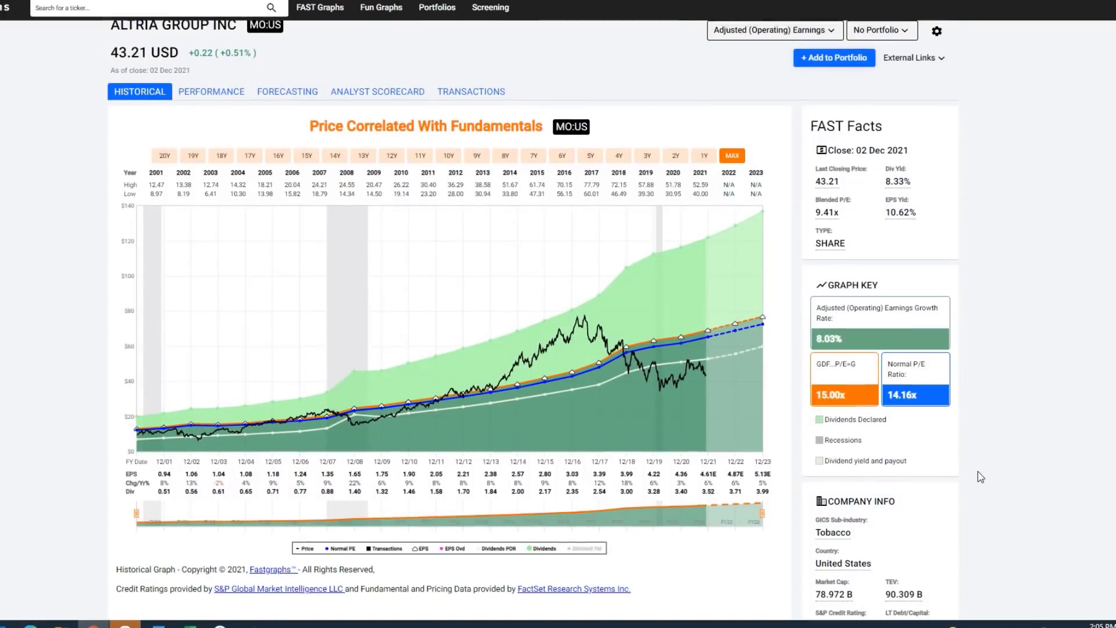
scroll(979, 467, down, 3)
scroll(978, 468, up, 2)
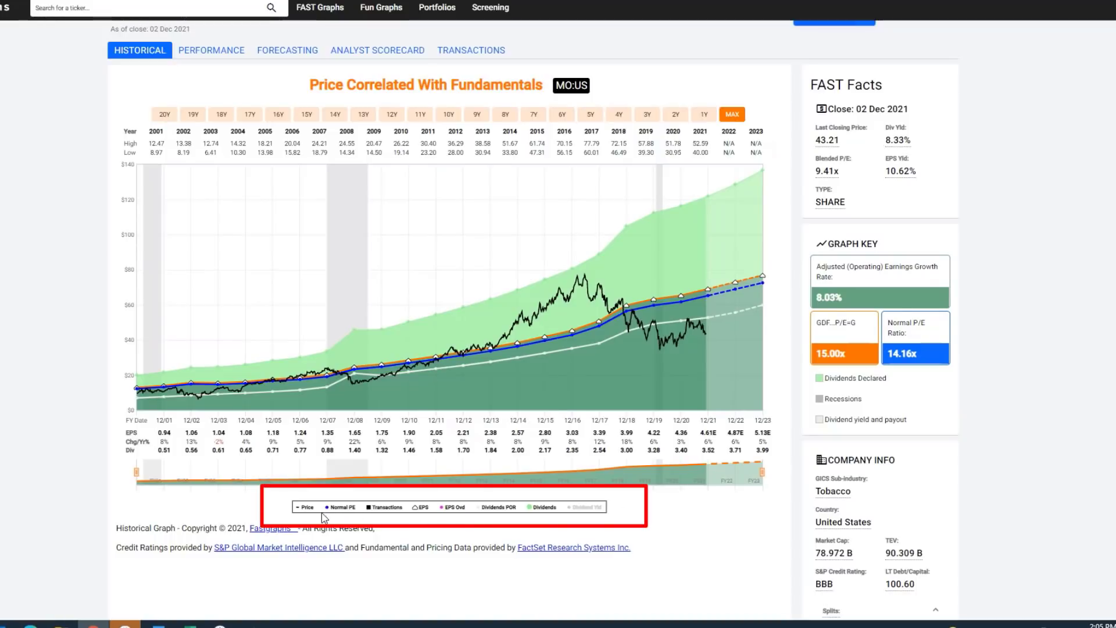
click(304, 508)
click(304, 509)
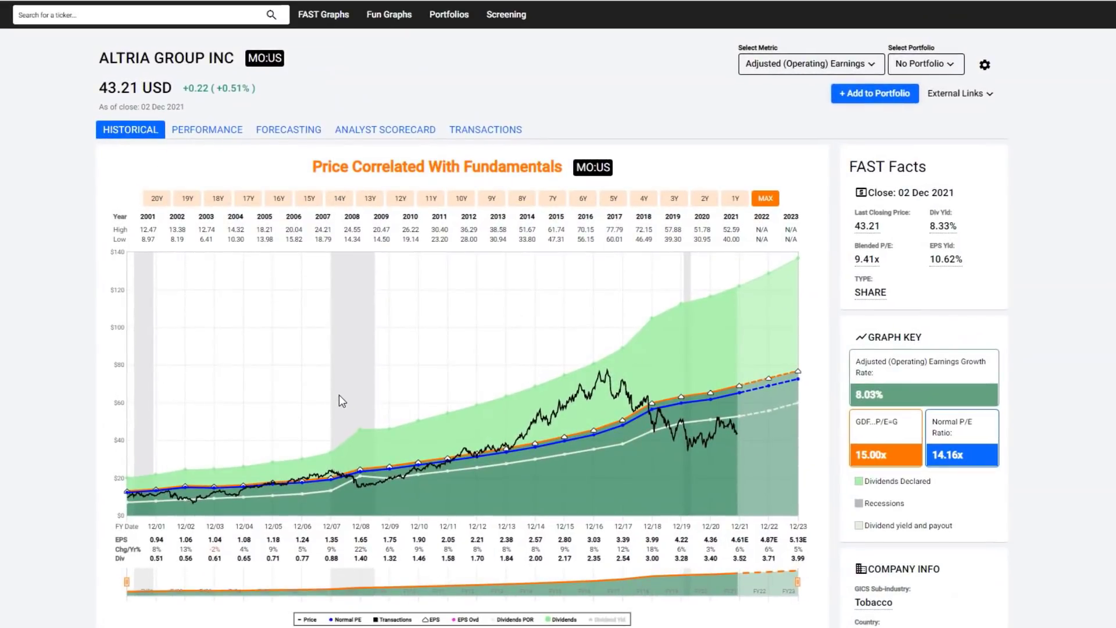